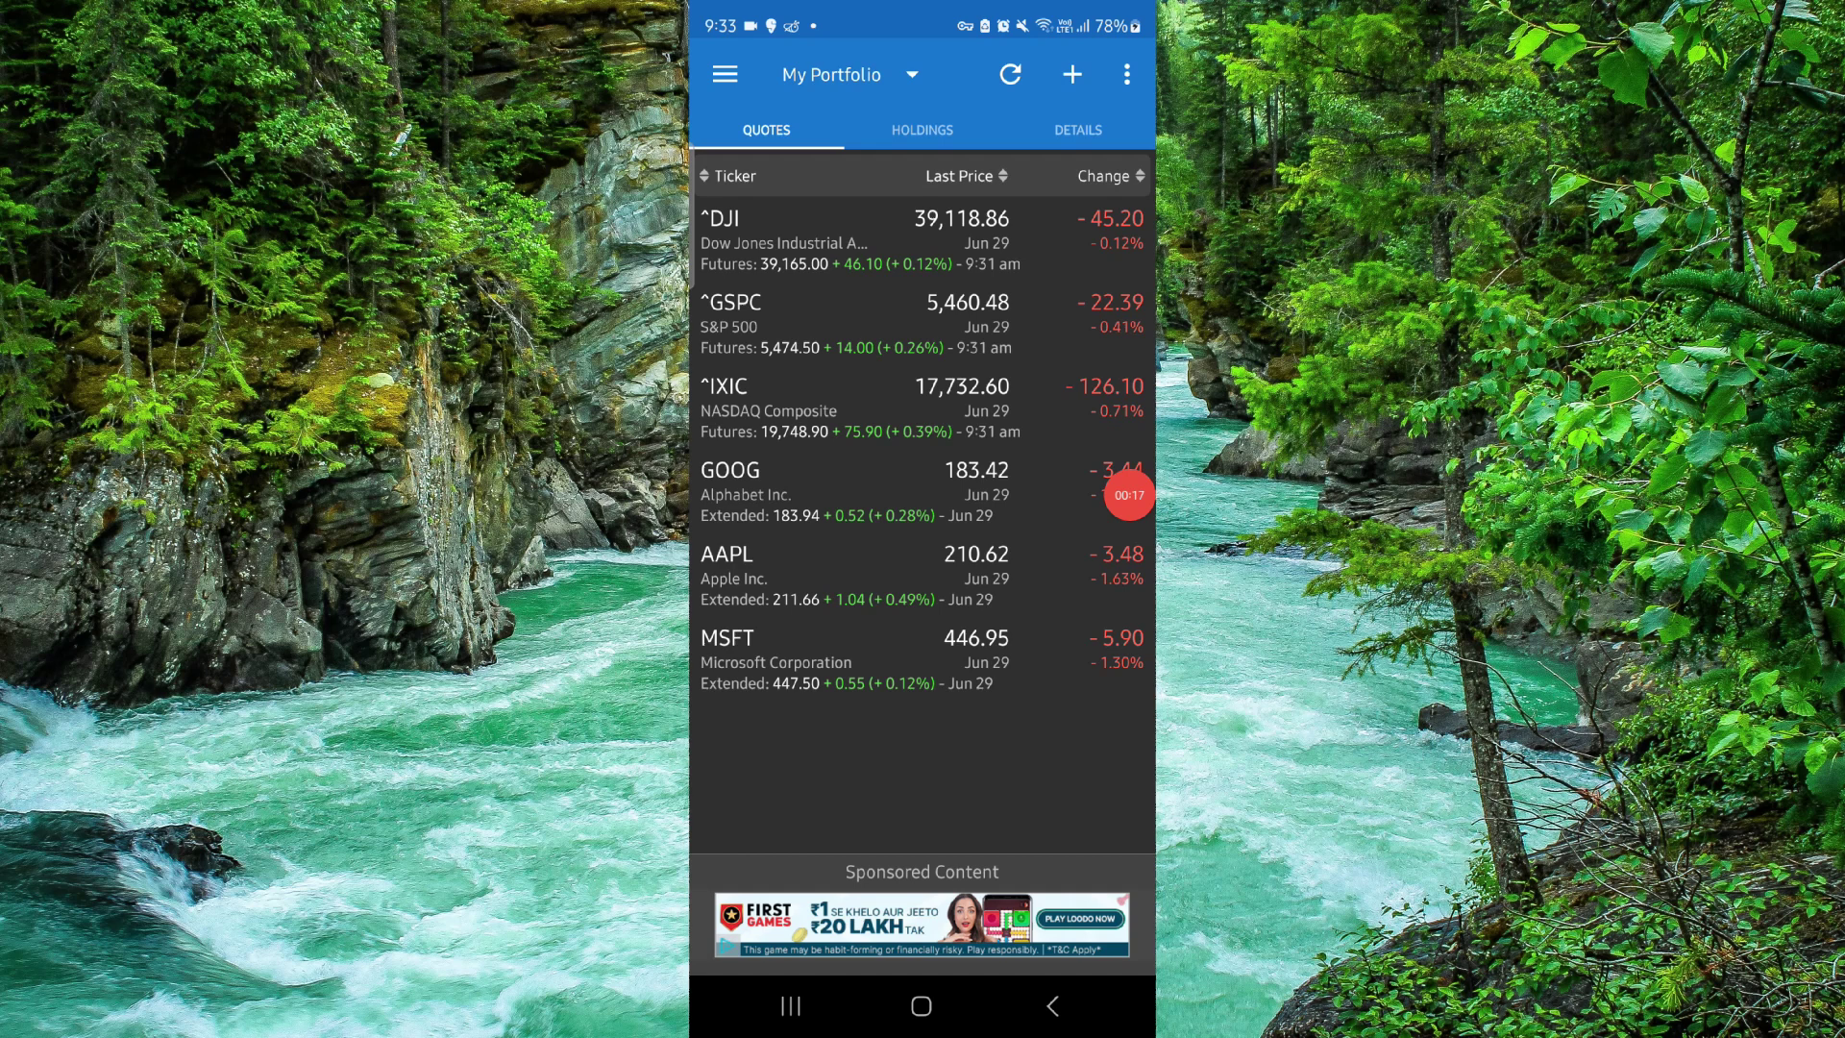
Step: Open the App info page for My Stocks Portfolio from Recents
click(791, 1006)
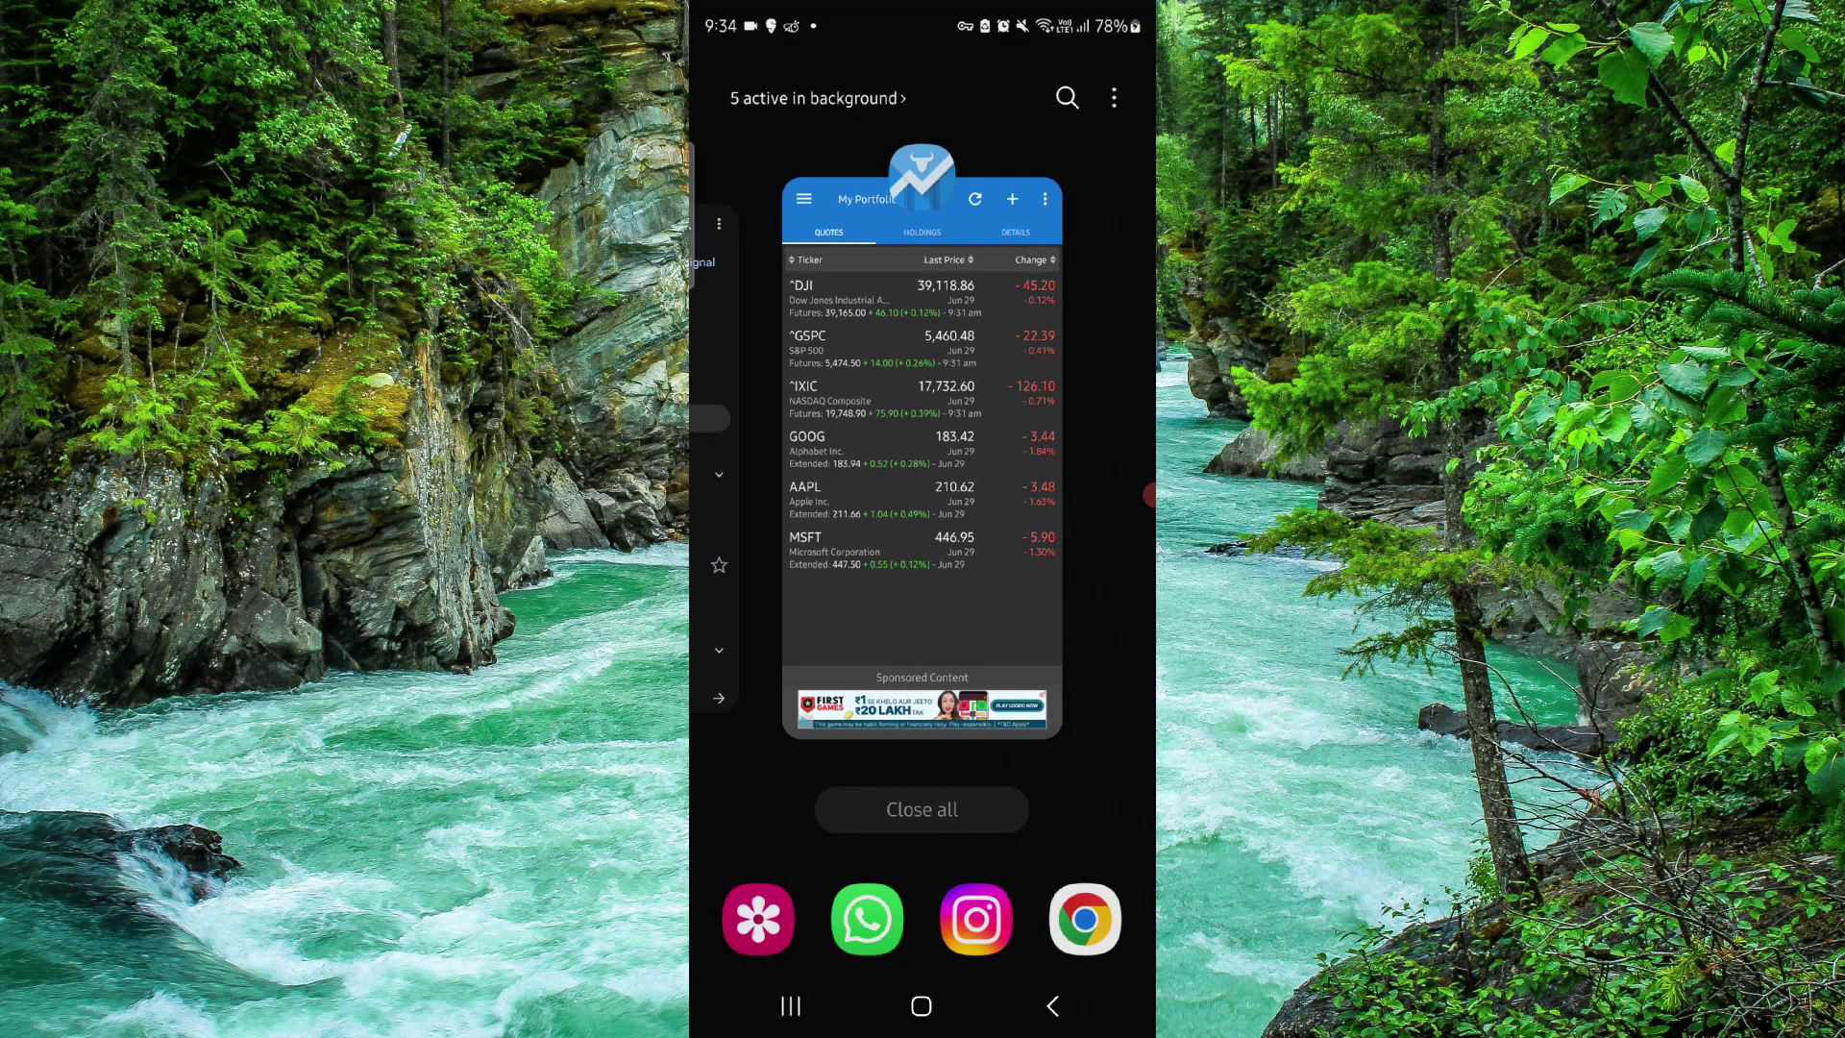
click(921, 175)
click(843, 170)
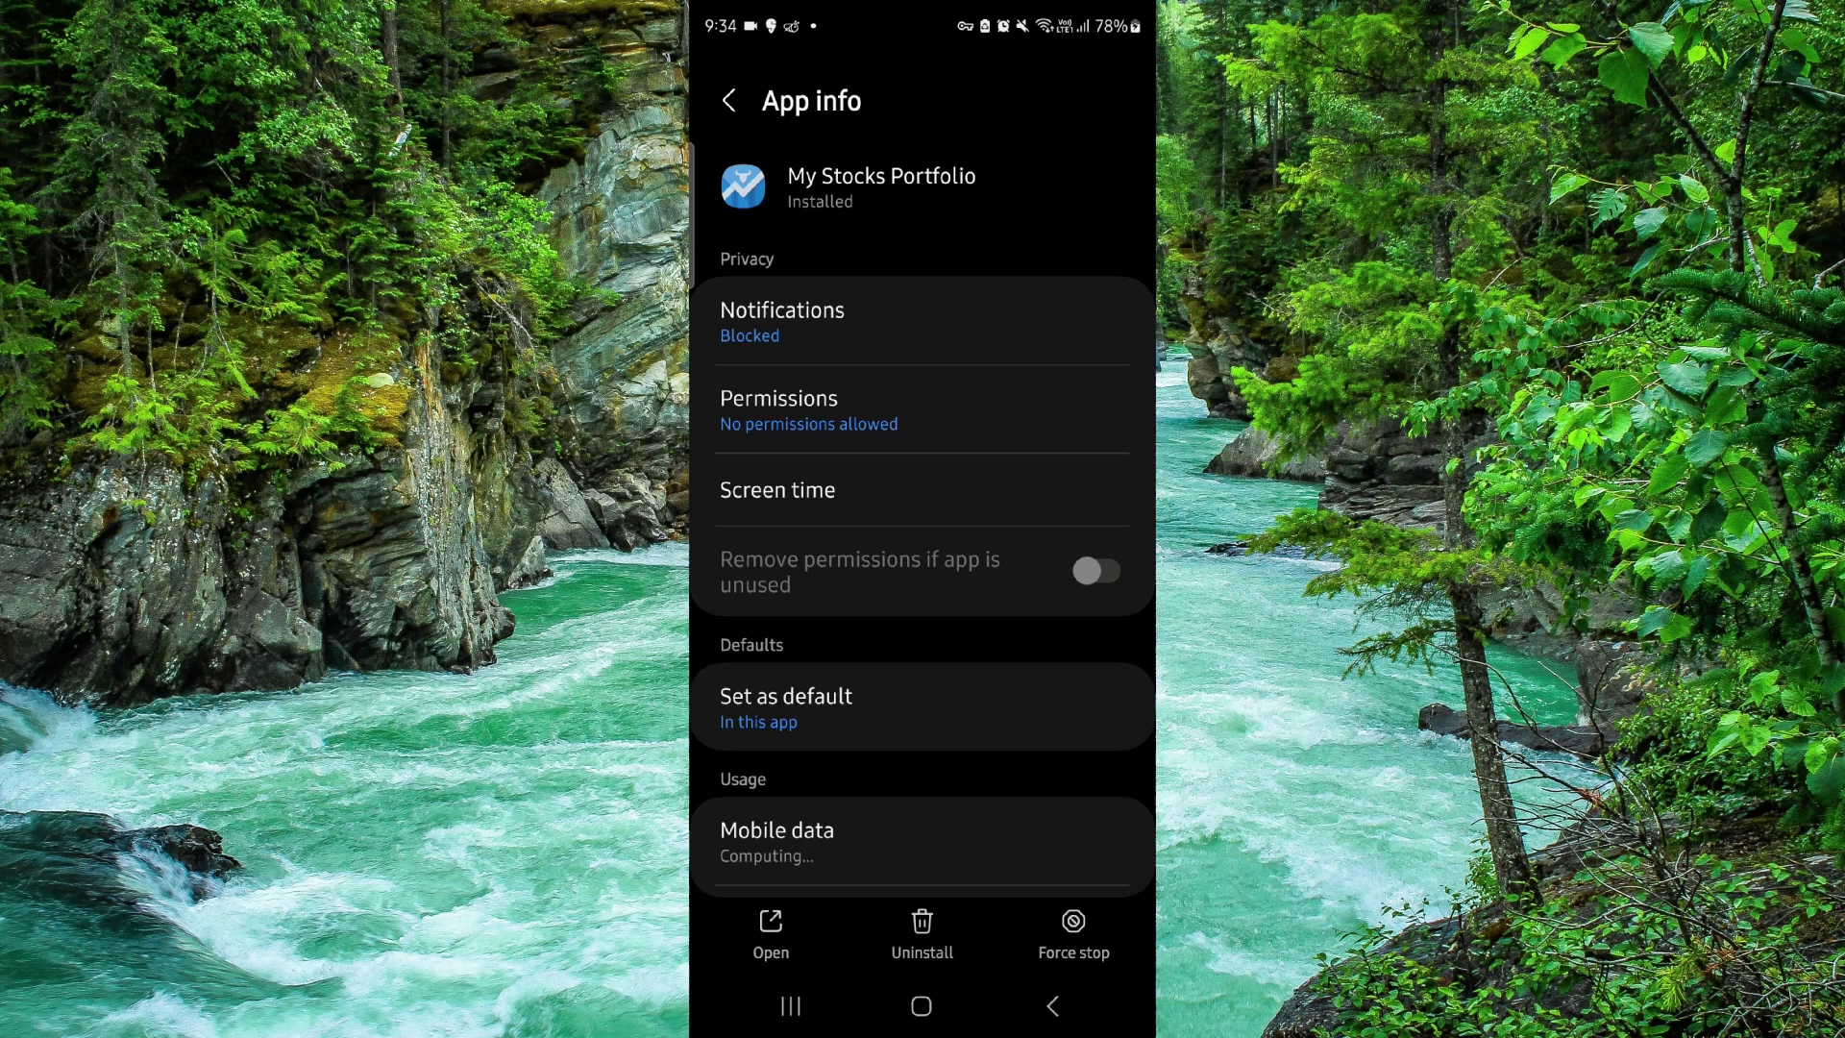
drag(922, 720, 922, 516)
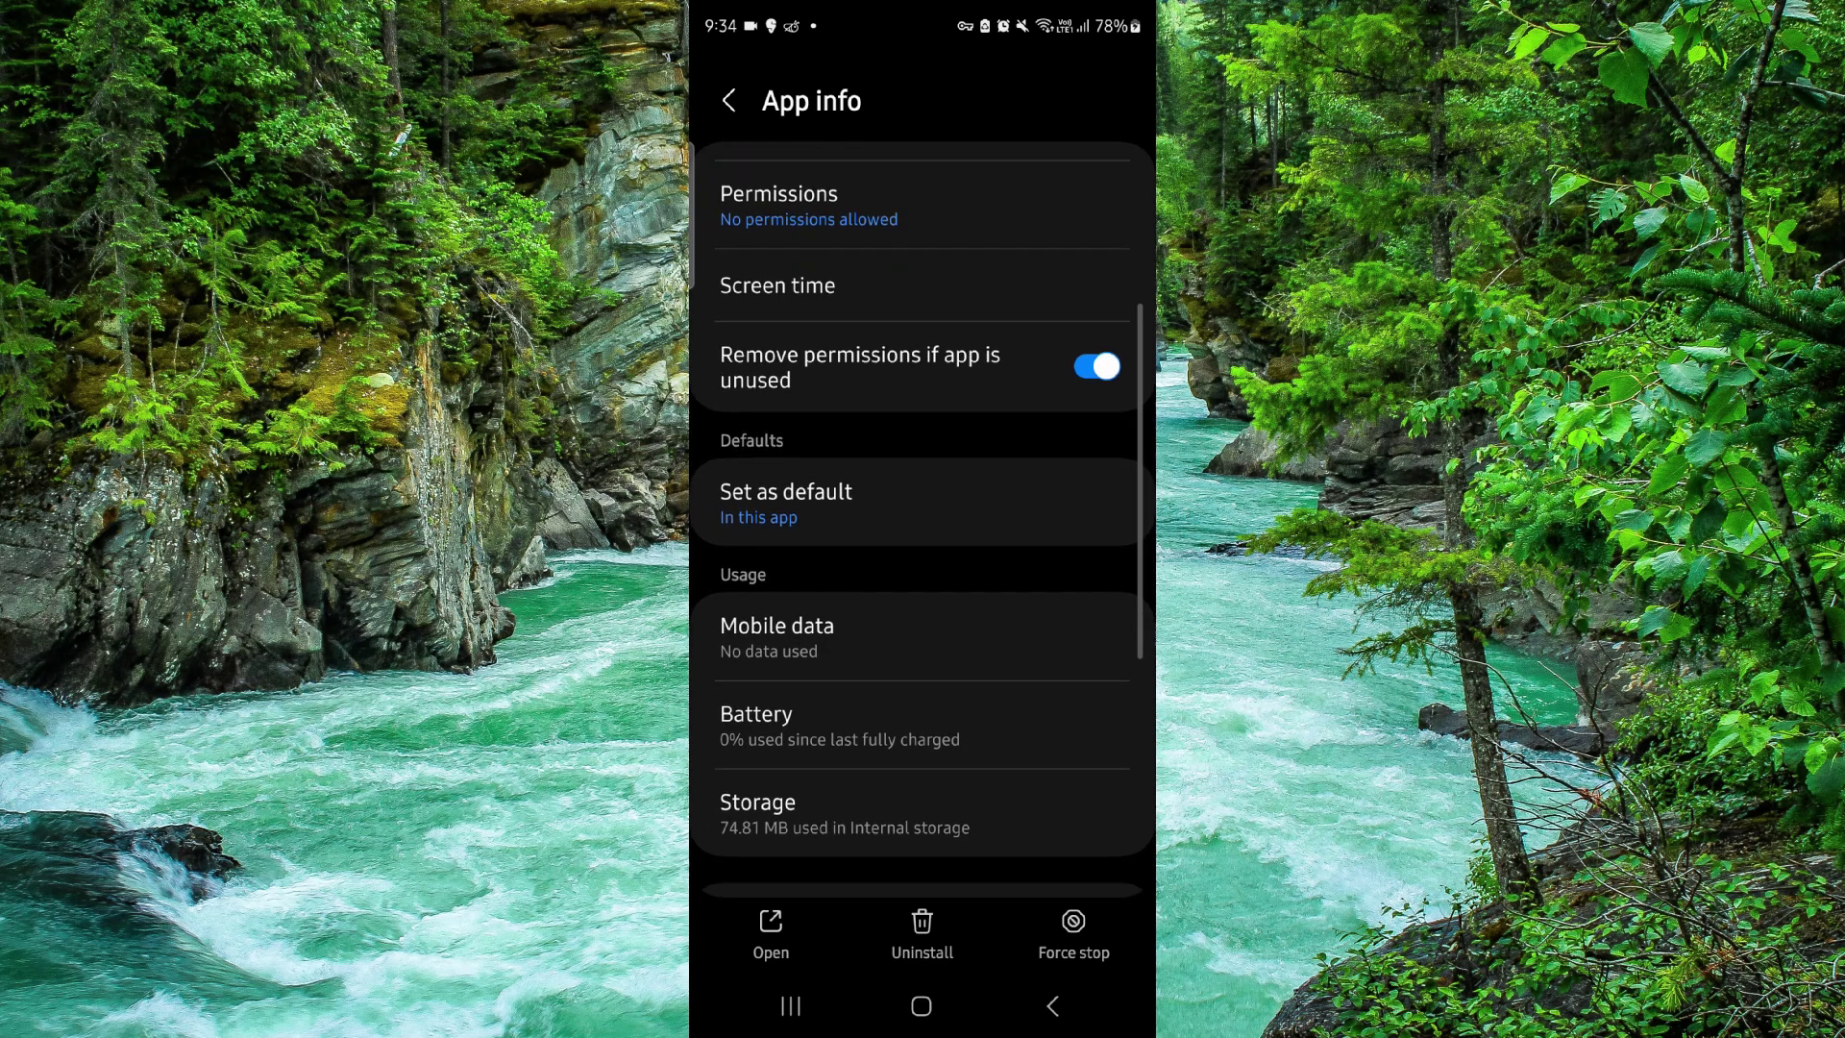
scroll(922, 649, down, 5)
Step: Uninstall My Stocks Portfolio from its Google Play page and confirm the removal
click(923, 728)
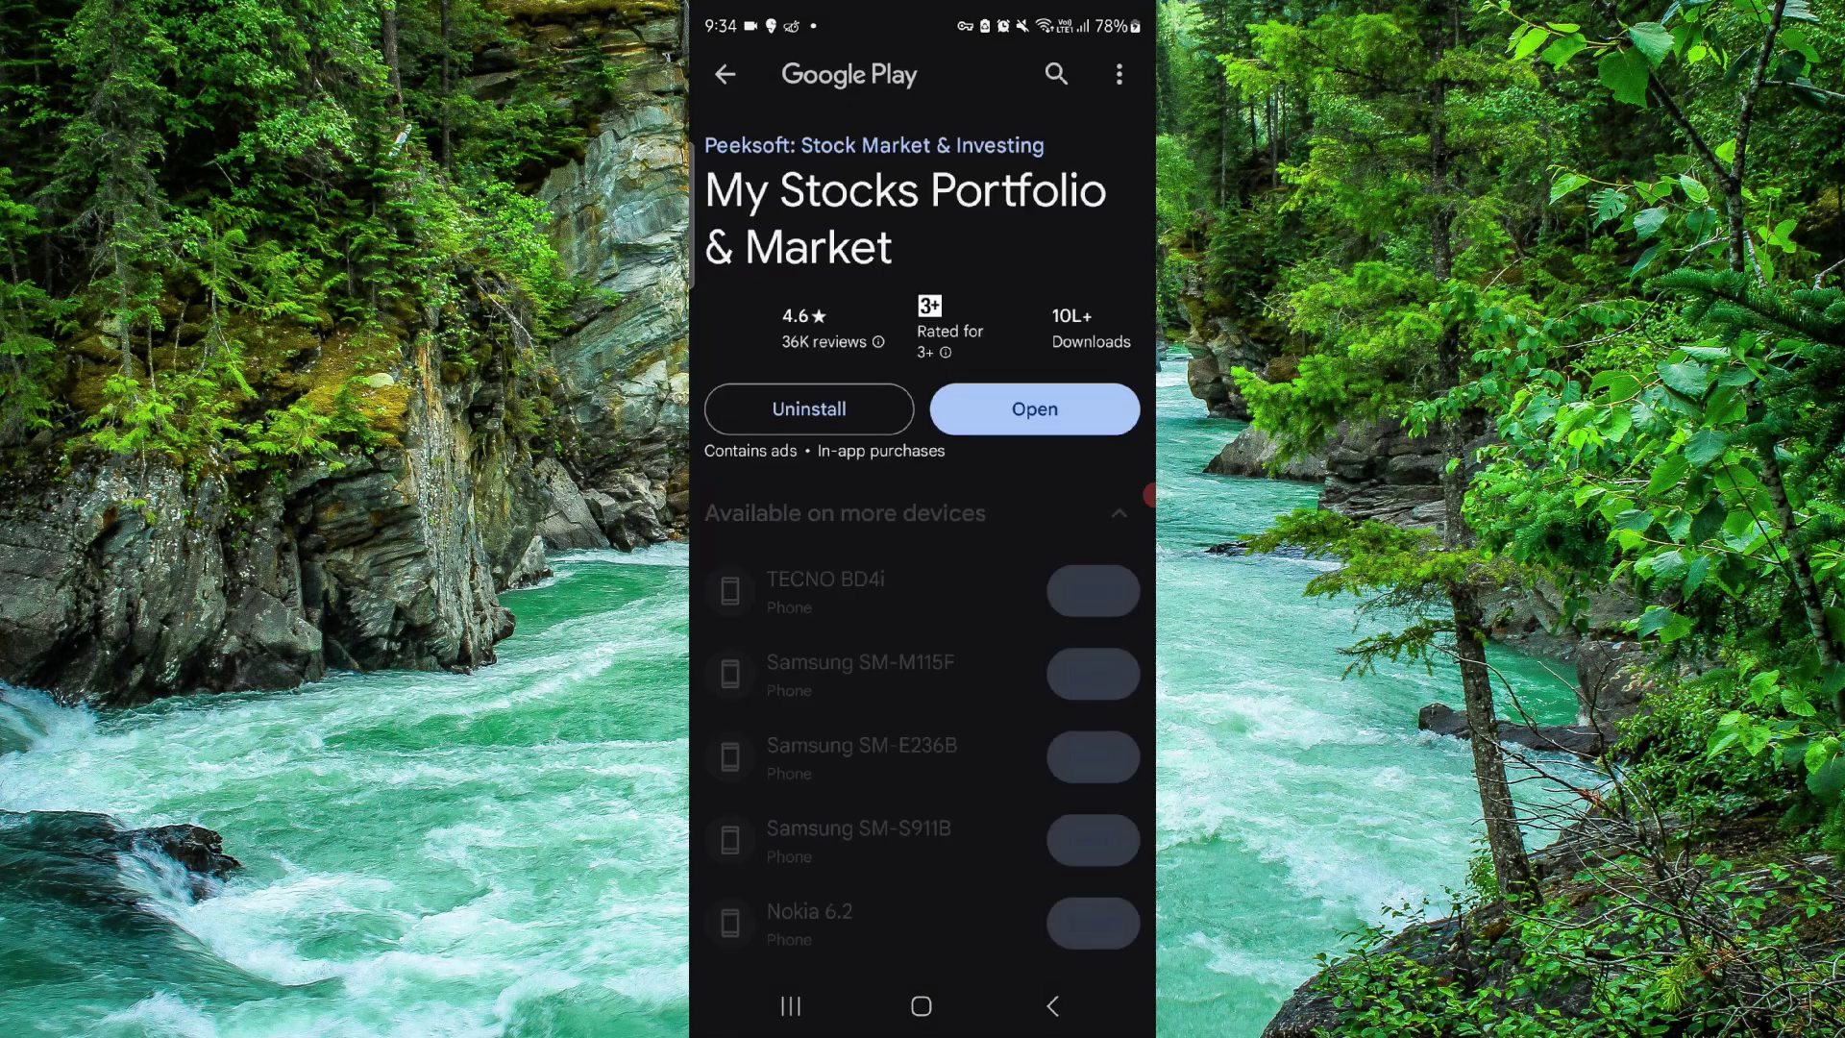
click(1119, 513)
click(809, 408)
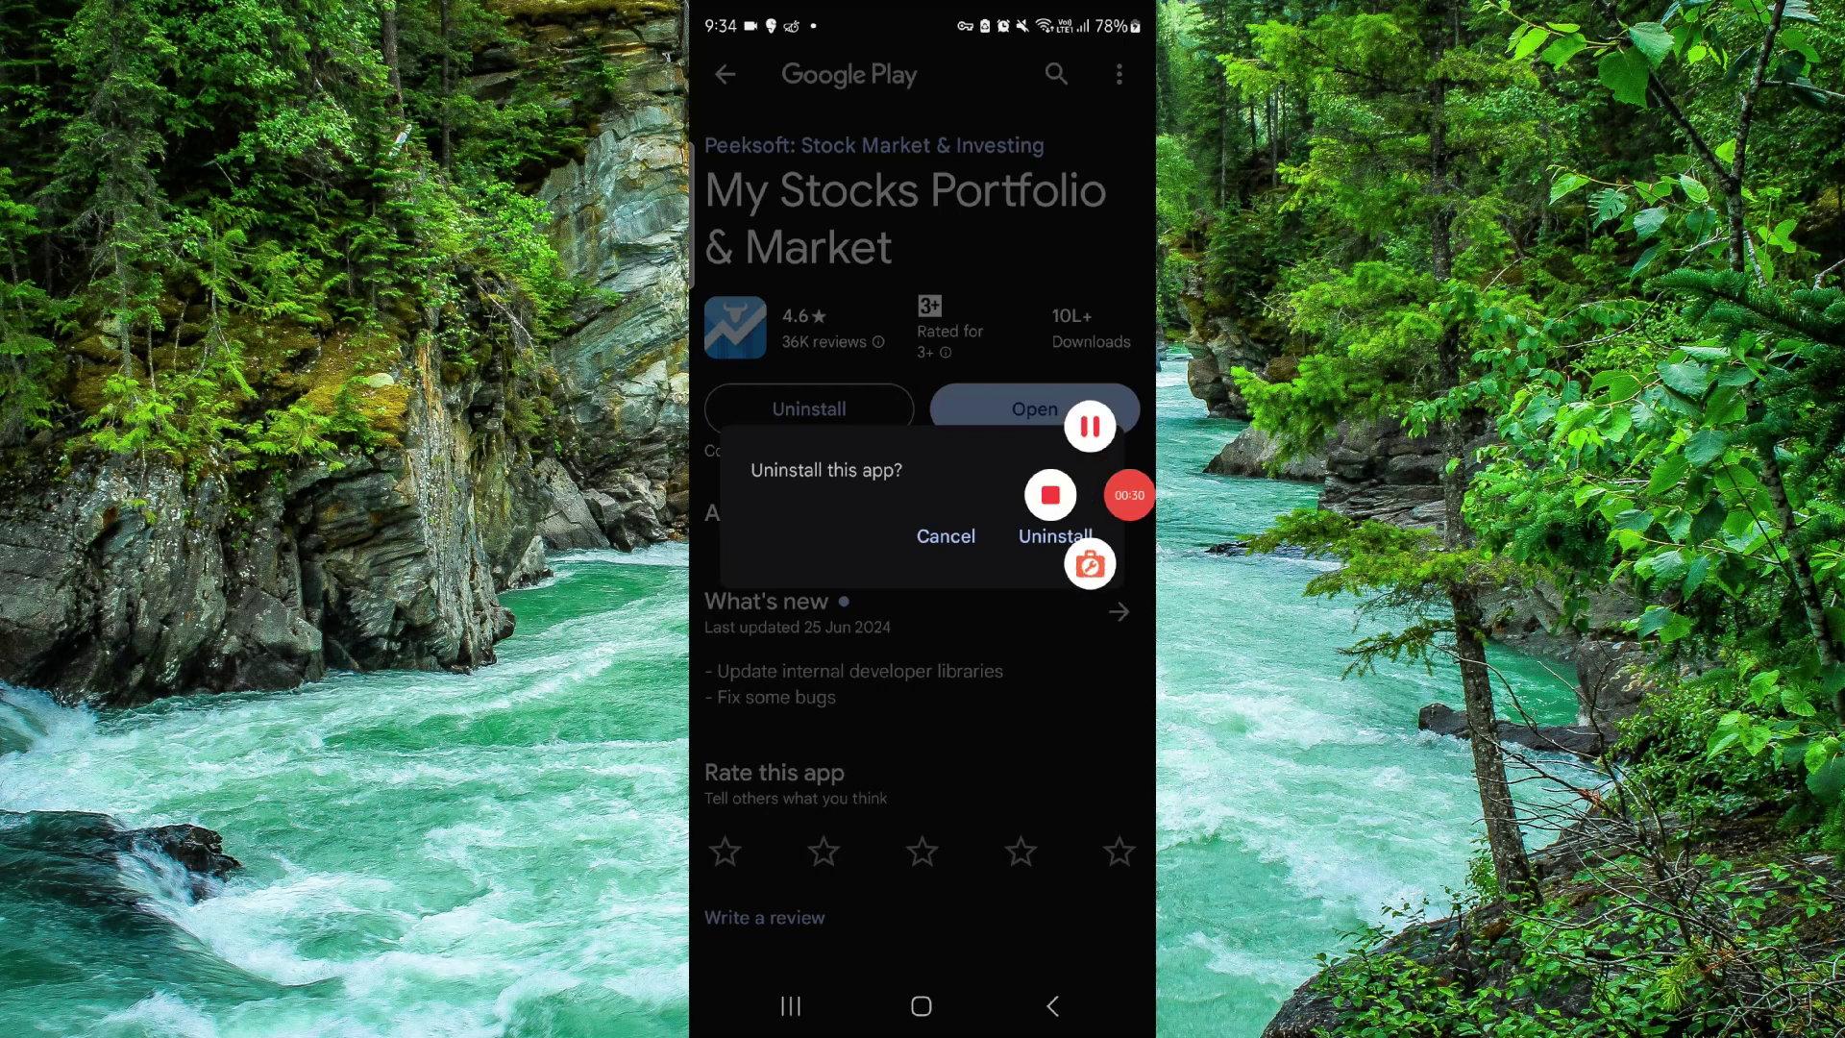
click(1056, 536)
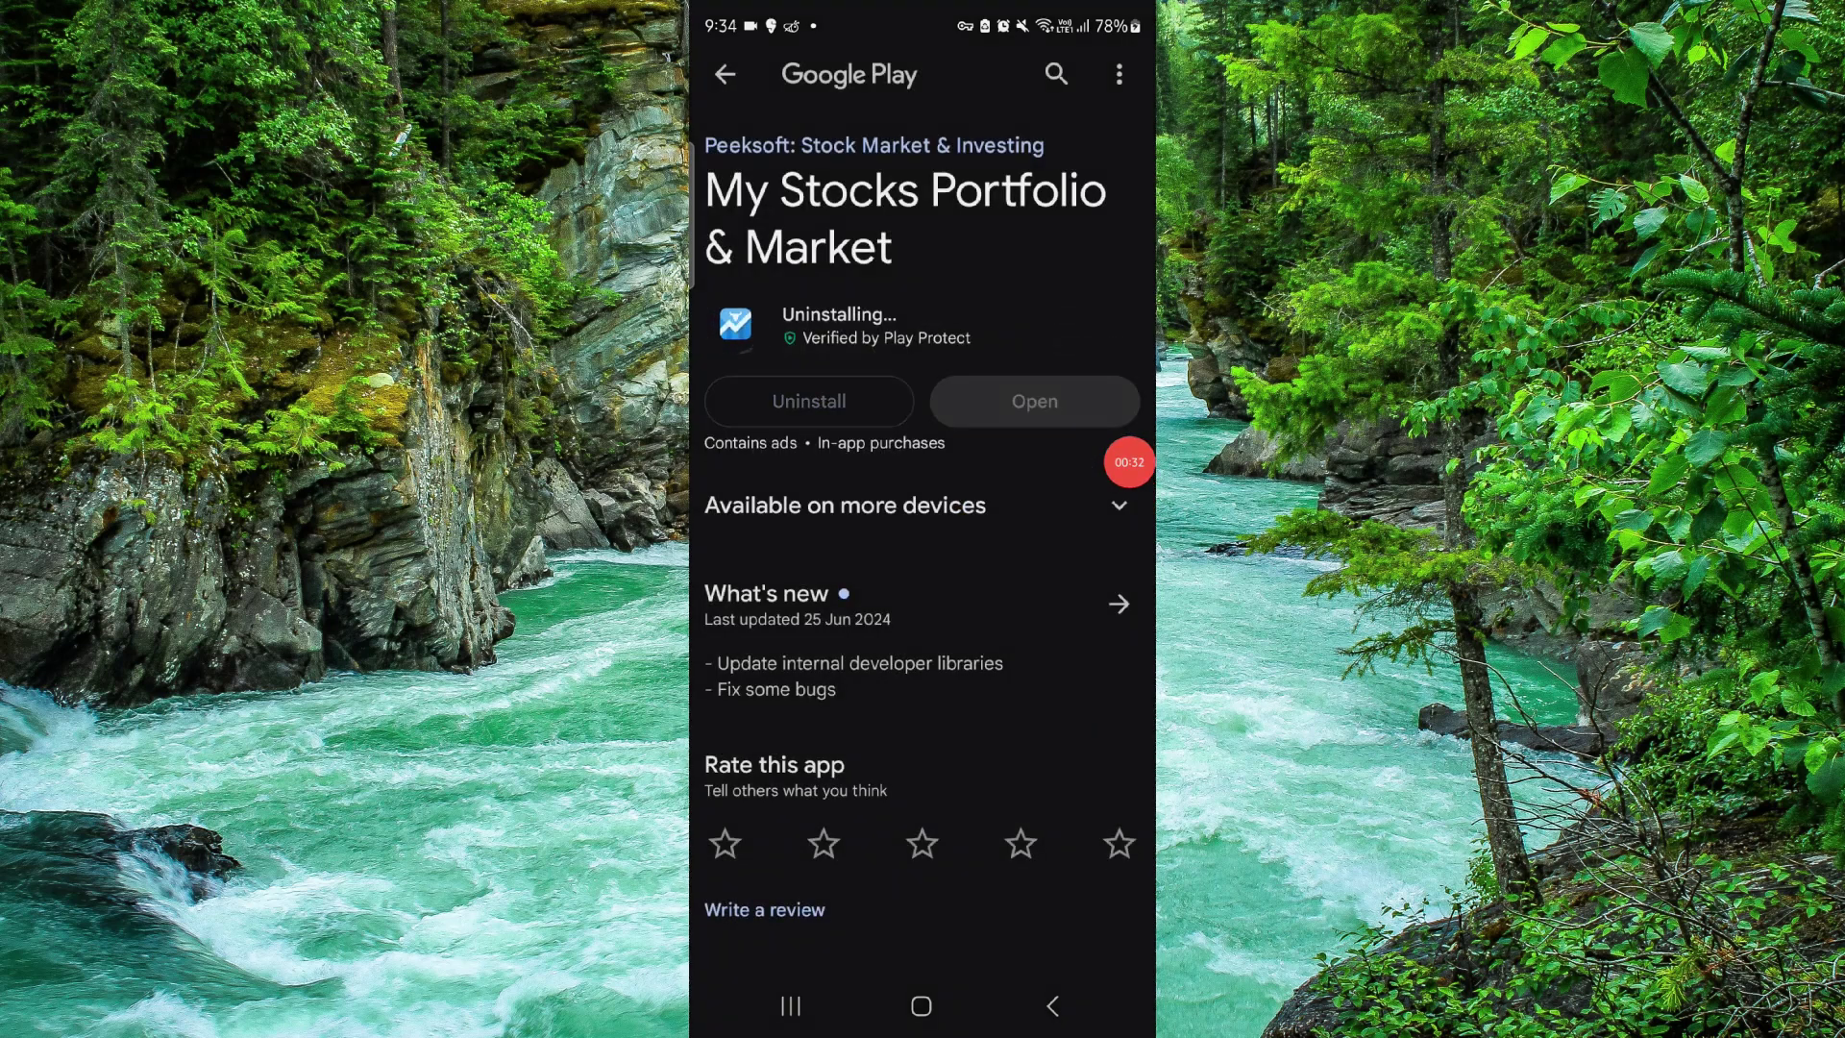
Step: Dismiss the portfolio, Play Store and remaining cards from Recents
click(790, 1006)
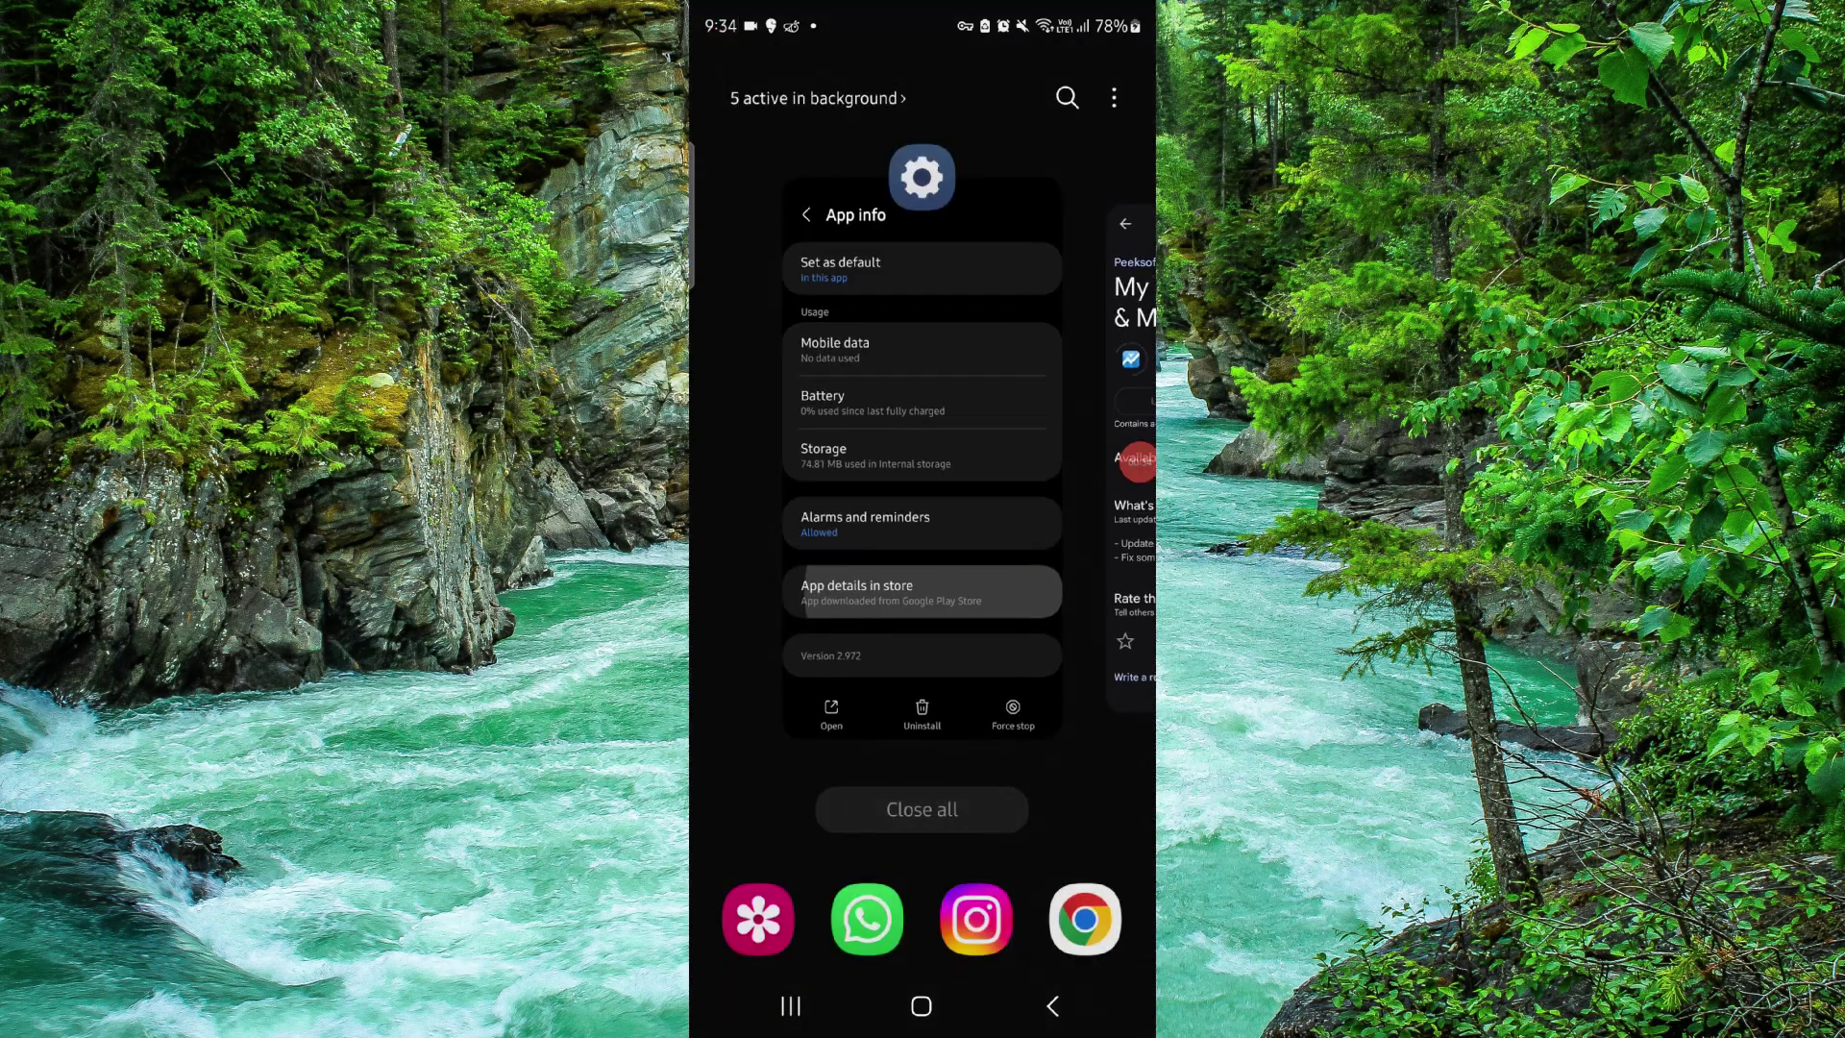
drag(1131, 476, 923, 87)
drag(923, 577, 923, 144)
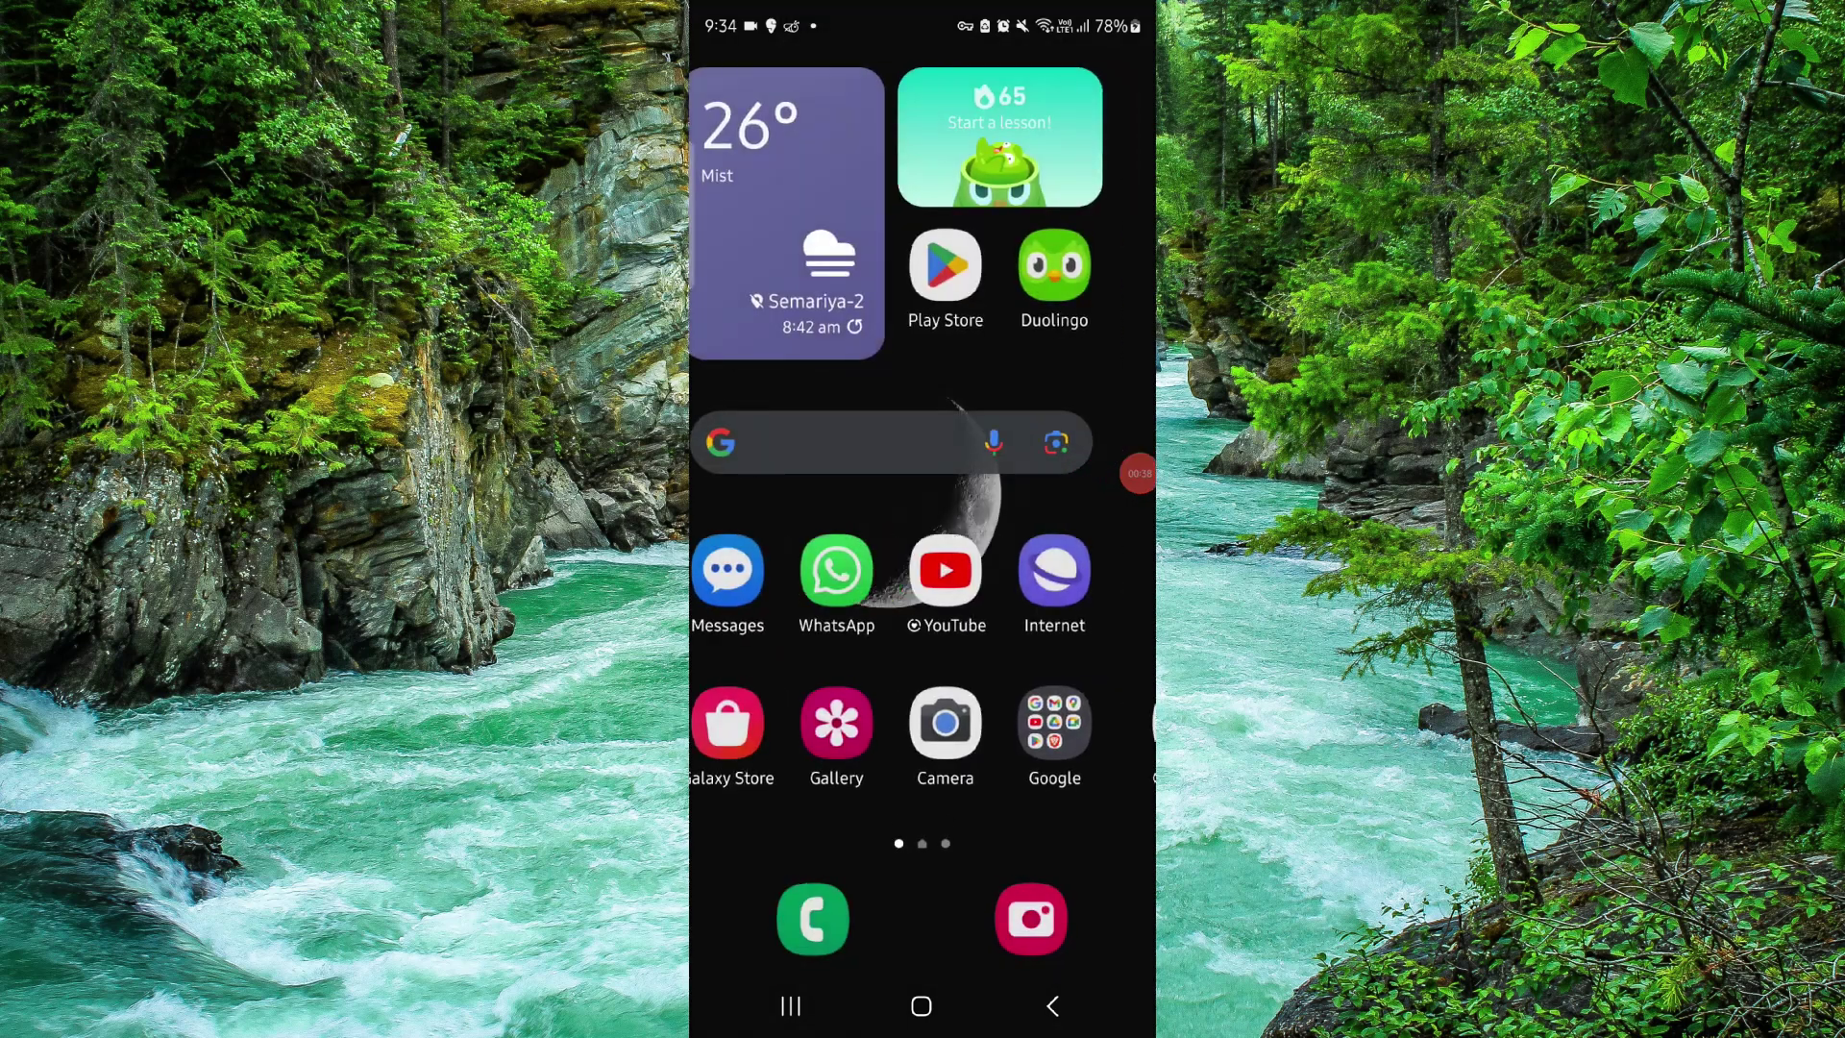
Step: Move to the Chrome home page, page through the app drawer, then return home
drag(1068, 649, 749, 649)
drag(922, 722, 922, 288)
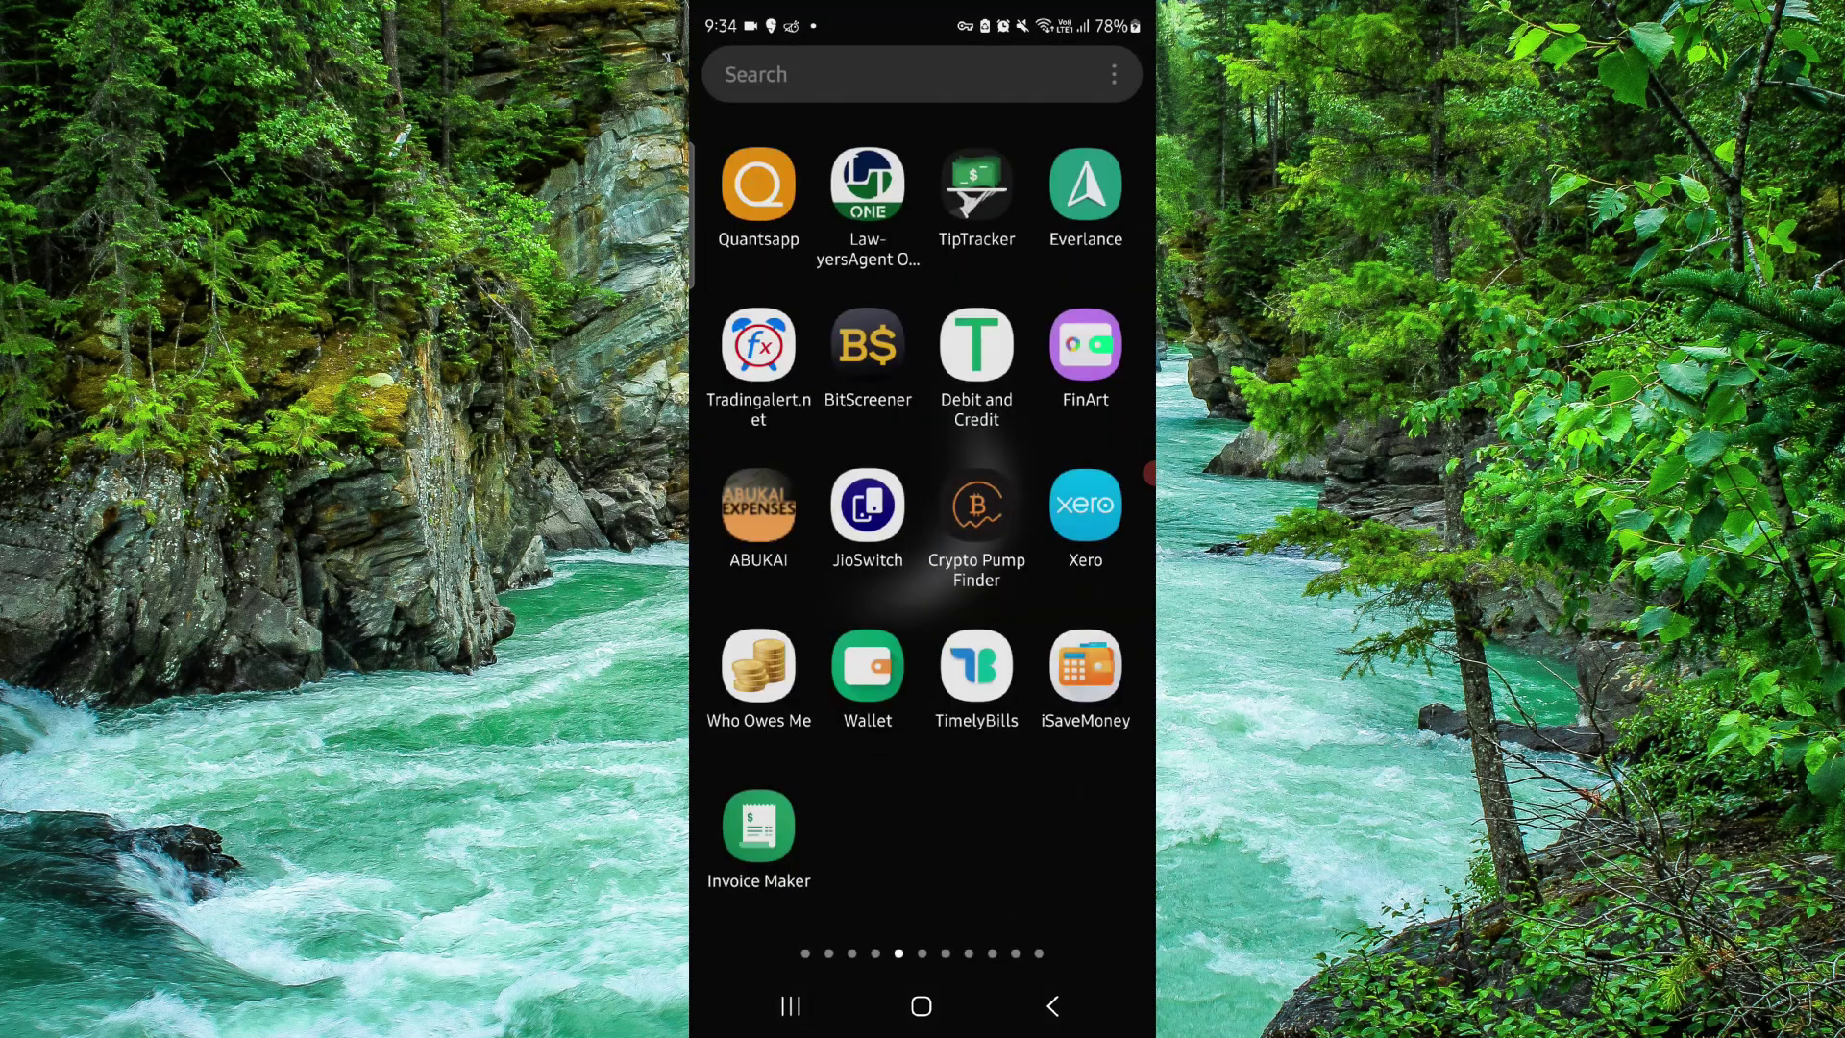
drag(1097, 505, 750, 505)
key(Escape)
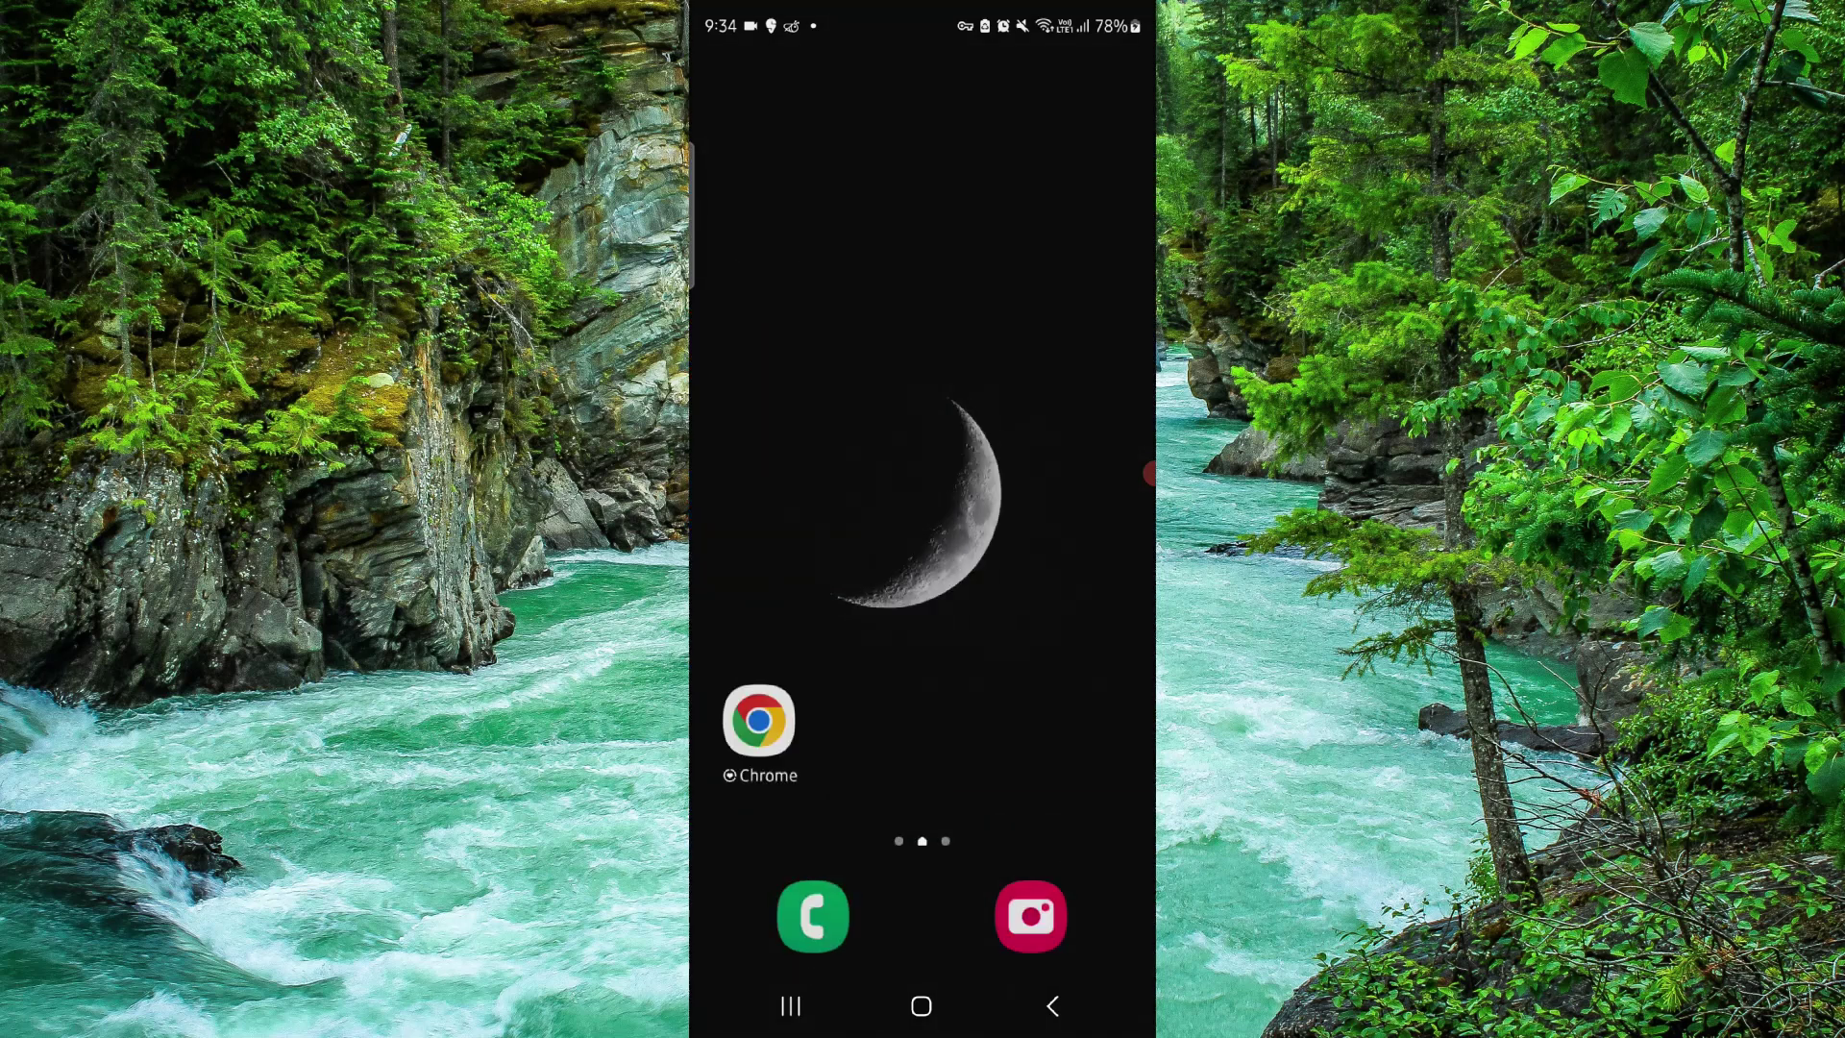